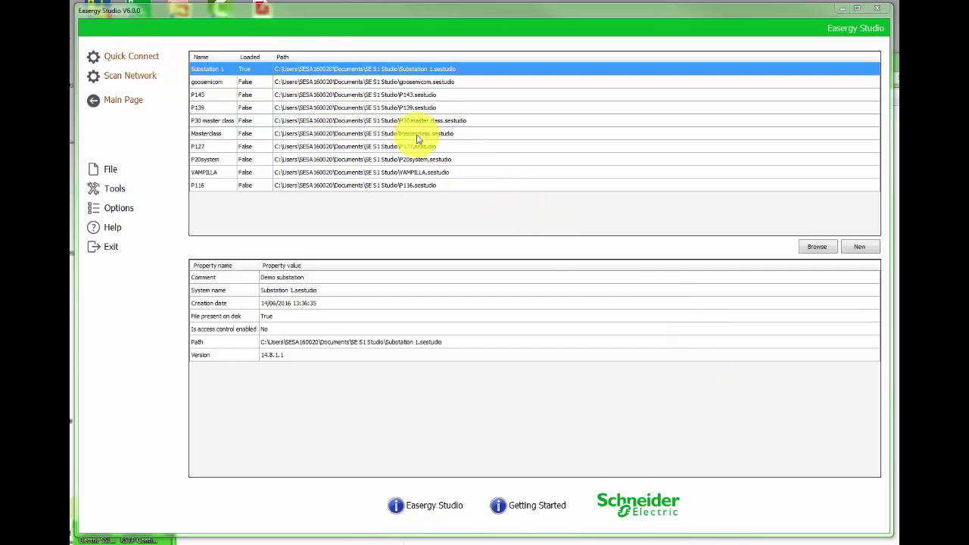
# Quick-connect to the Px40 series P143 relay through the front port on COM14
pyautogui.click(144, 61)
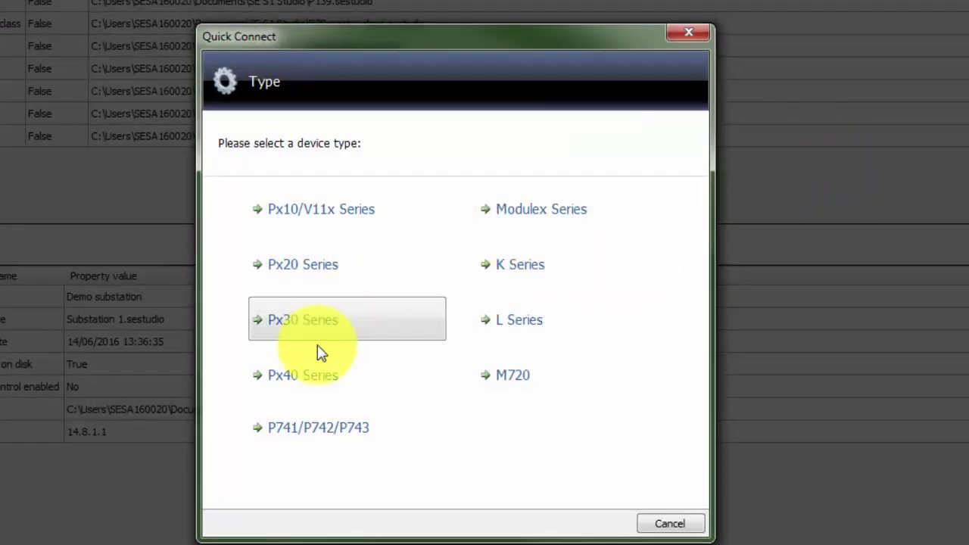
pyautogui.click(318, 390)
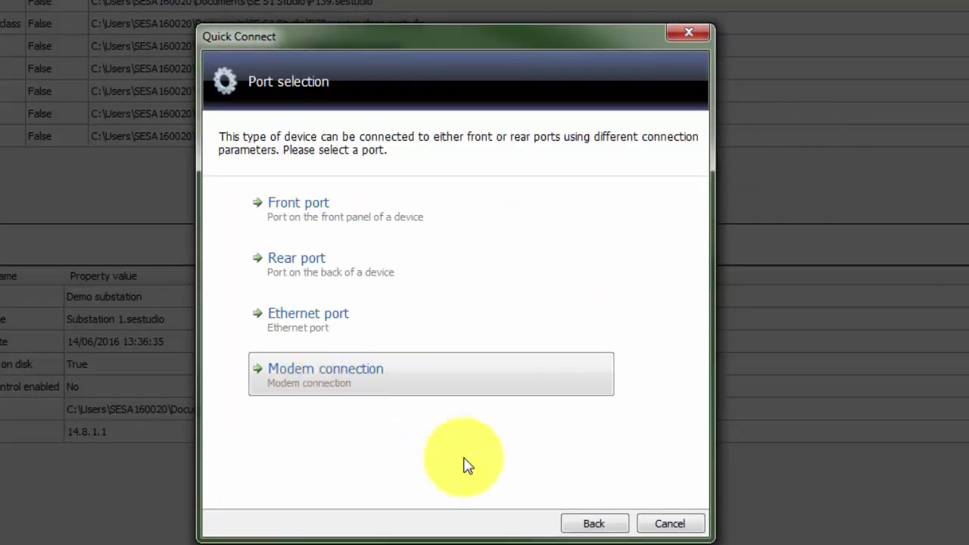
pyautogui.click(367, 219)
pyautogui.click(453, 202)
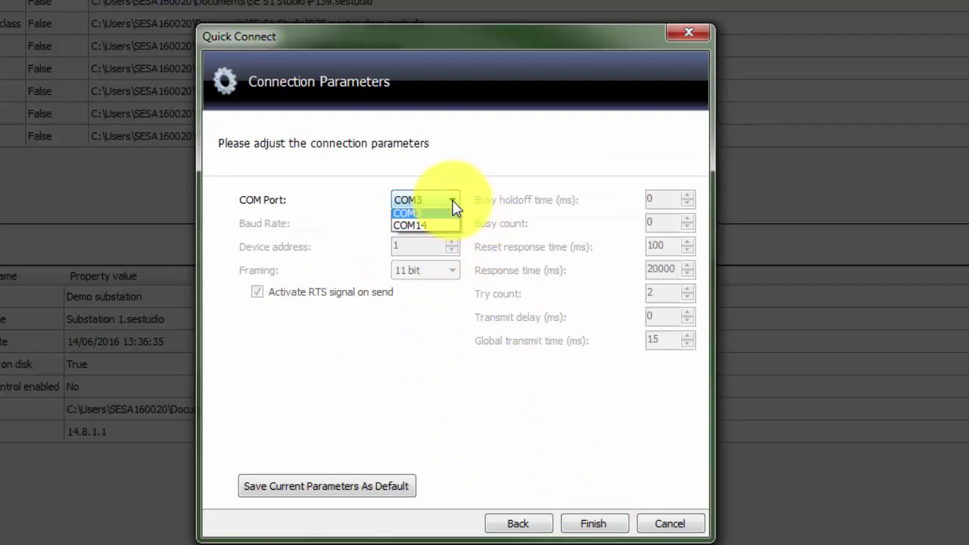
pyautogui.click(439, 227)
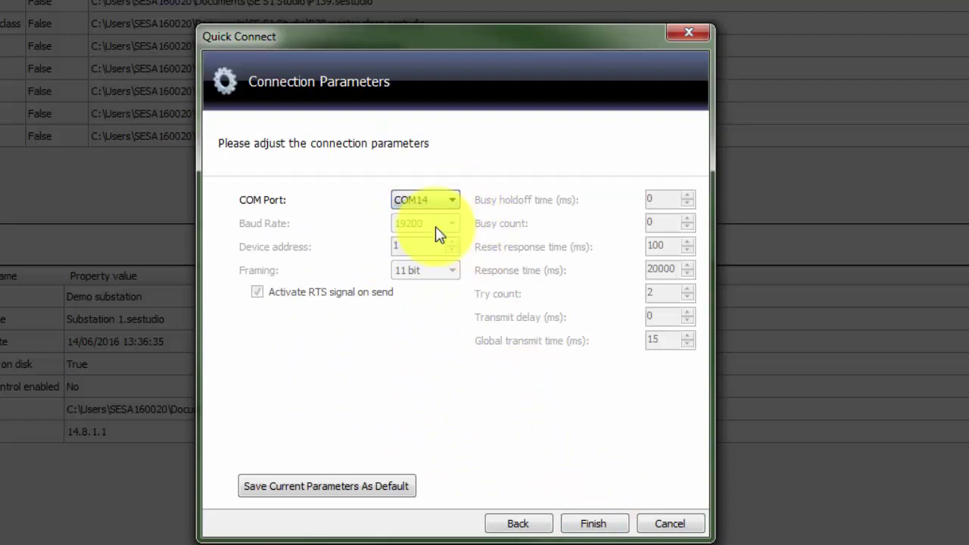
pyautogui.click(591, 522)
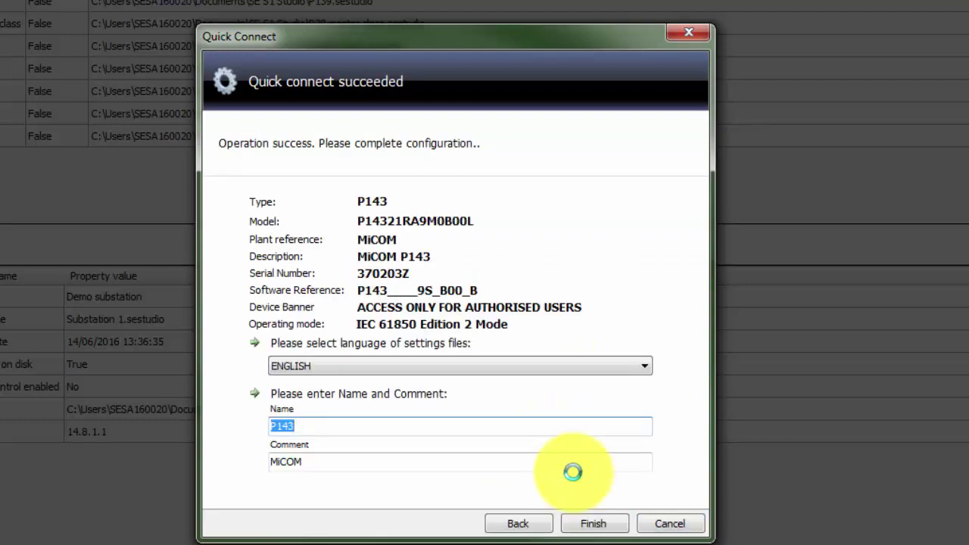
pyautogui.click(596, 523)
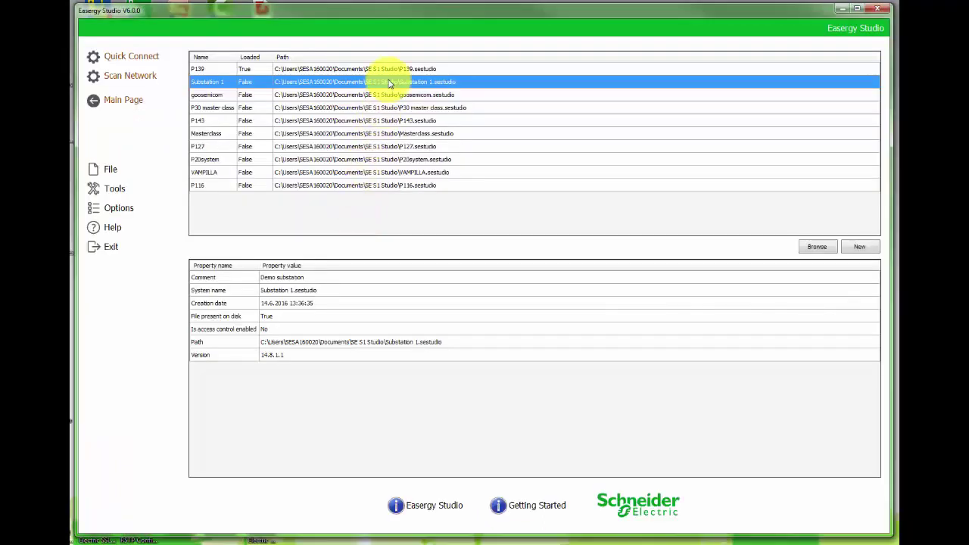
# Run another Px40 quick connection through the front port on COM14
pyautogui.click(126, 58)
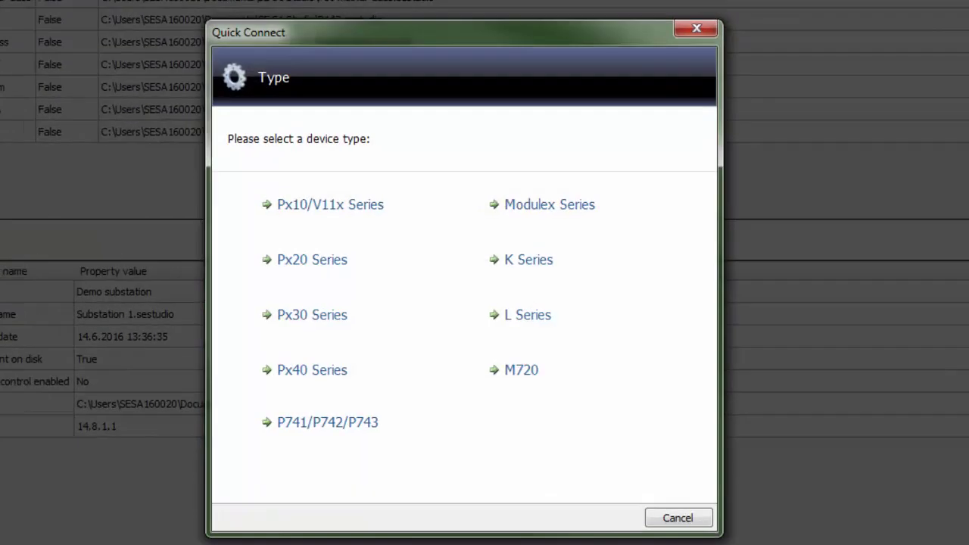
pyautogui.click(293, 378)
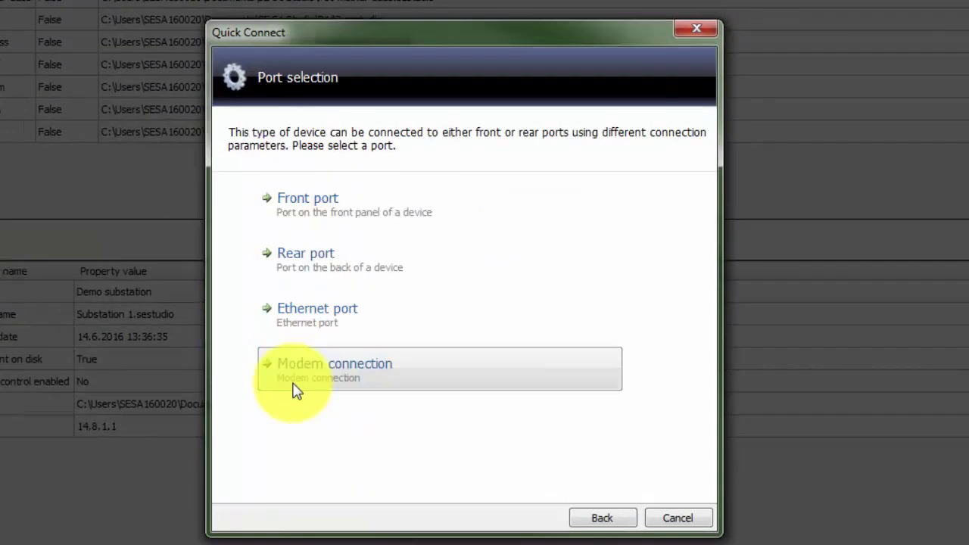
pyautogui.click(318, 208)
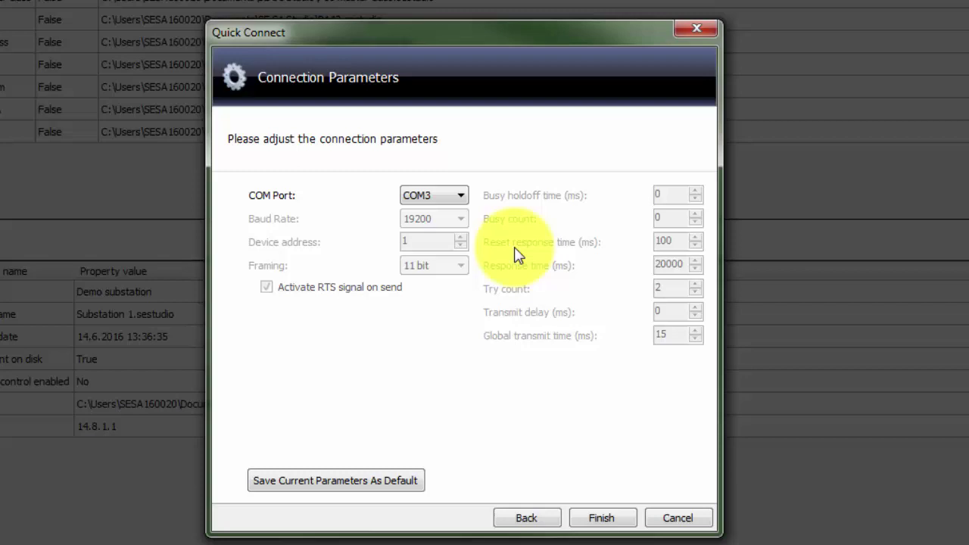
pyautogui.click(459, 198)
pyautogui.click(424, 223)
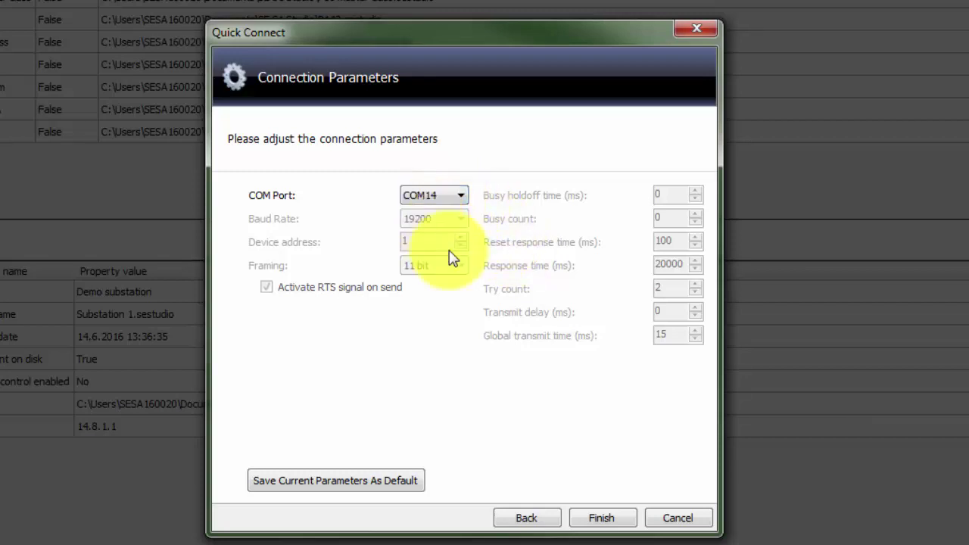
pyautogui.click(595, 522)
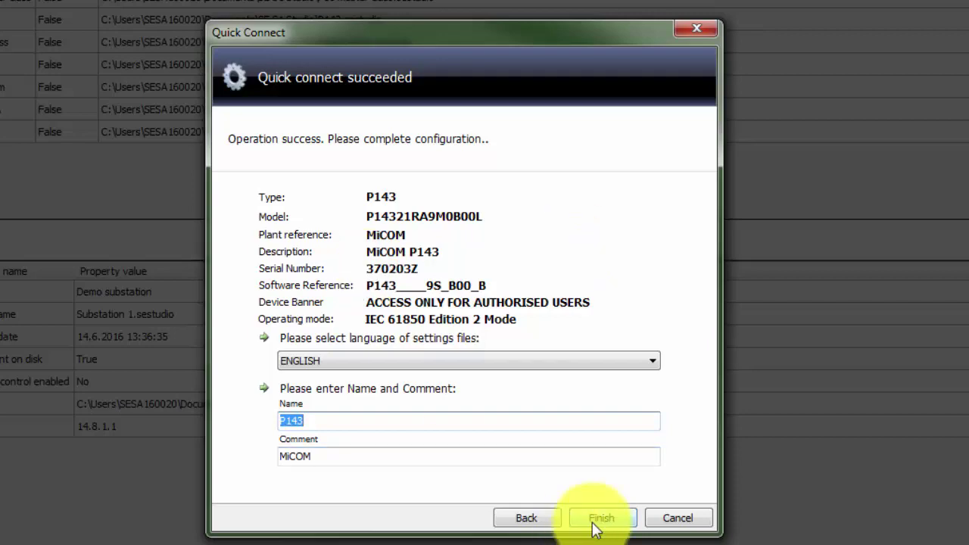
pyautogui.click(595, 519)
# Rename the device to 'New', finish the setup, and view the failure details
pyautogui.click(326, 426)
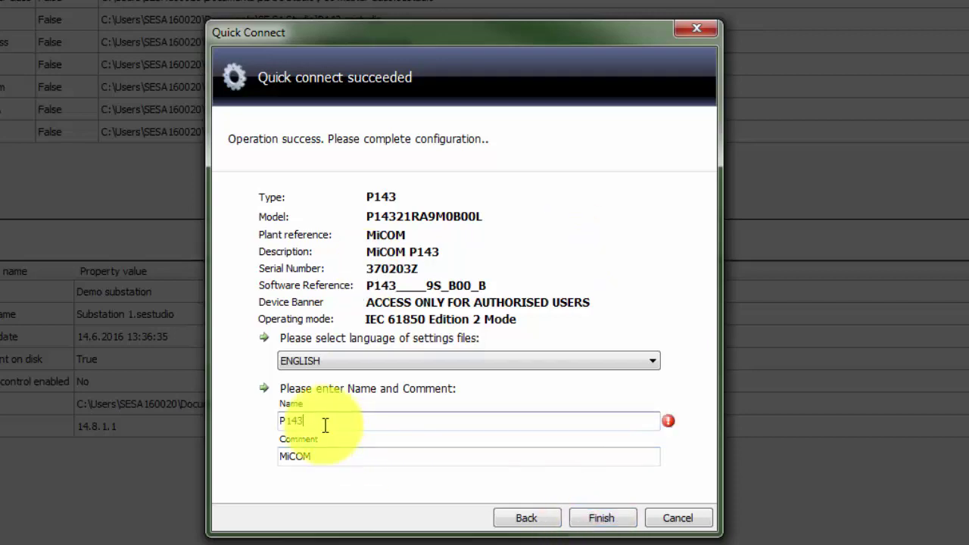
pyautogui.write('New')
pyautogui.press('Tab')
pyautogui.click(605, 521)
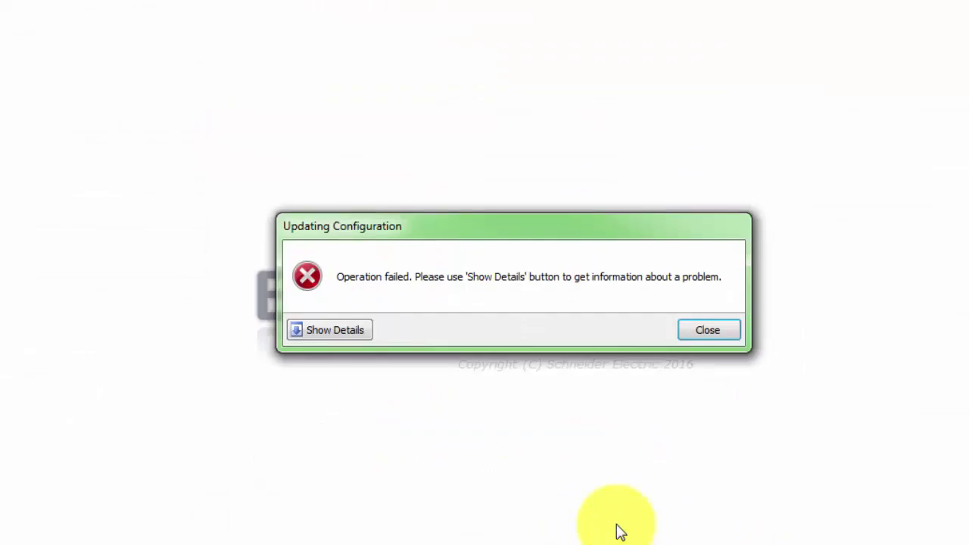
pyautogui.click(330, 330)
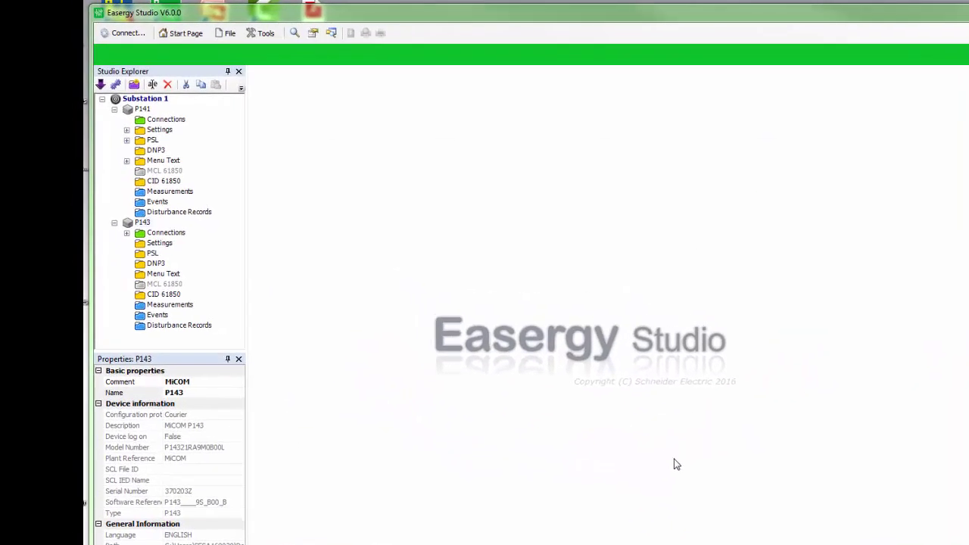
# Check P143's Connection 1 (COM14, 19200 baud, front serial port) and accept it unchanged
pyautogui.click(126, 232)
pyautogui.click(181, 243)
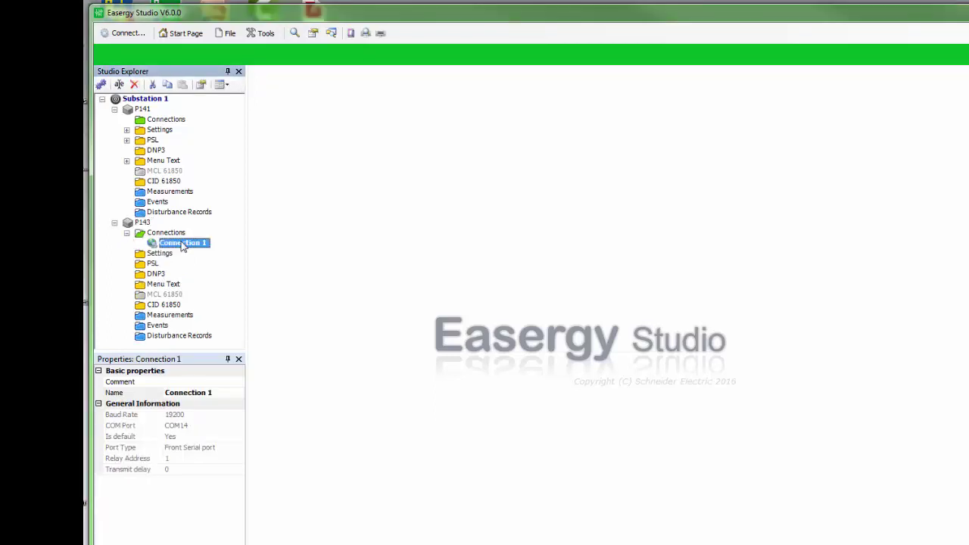
pyautogui.rightClick(182, 246)
pyautogui.click(212, 267)
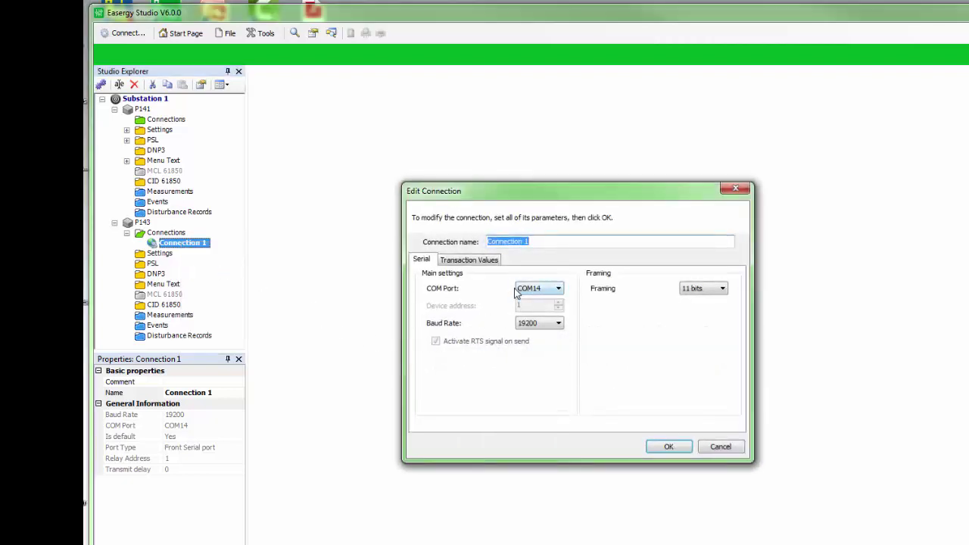
pyautogui.click(667, 446)
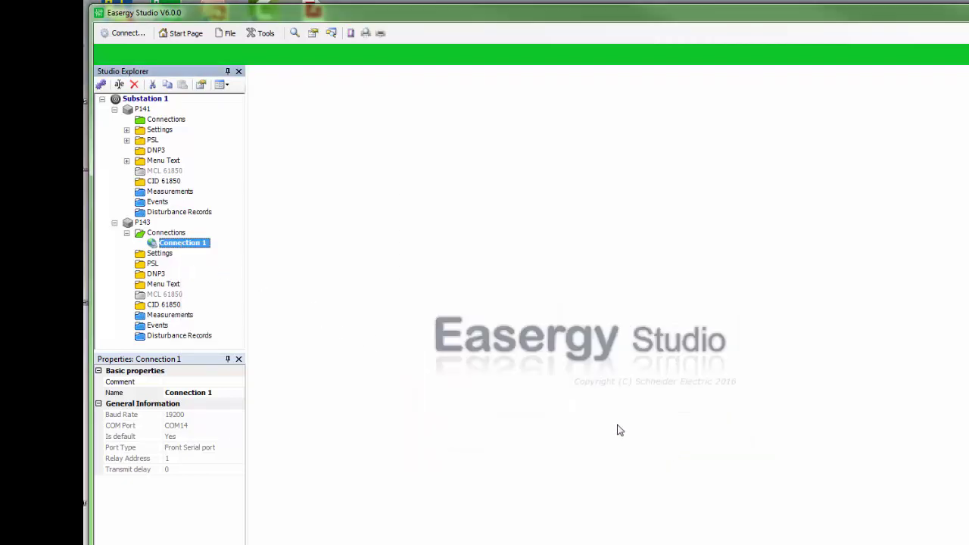
# Extract P143's settings from the relay into a 000.set file, supplying the device password
pyautogui.click(162, 255)
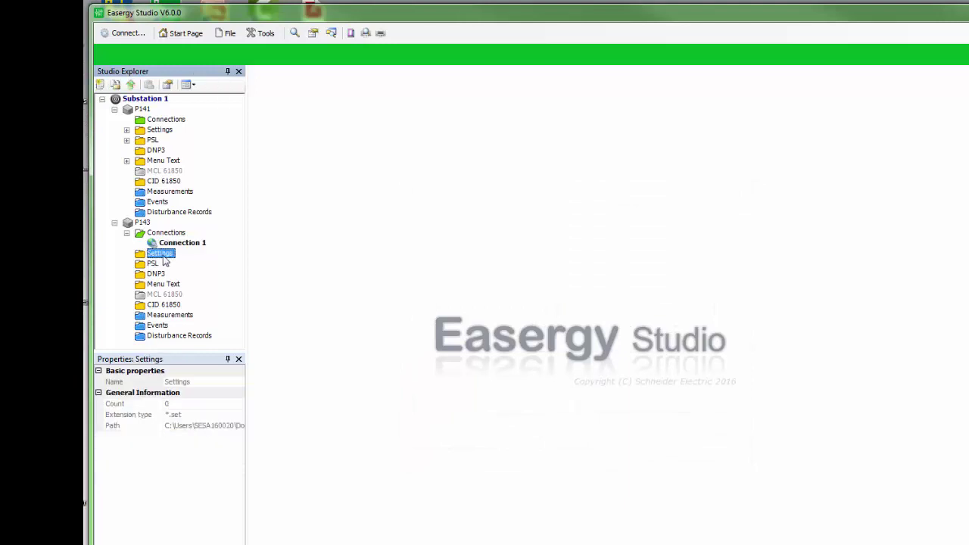
pyautogui.rightClick(163, 260)
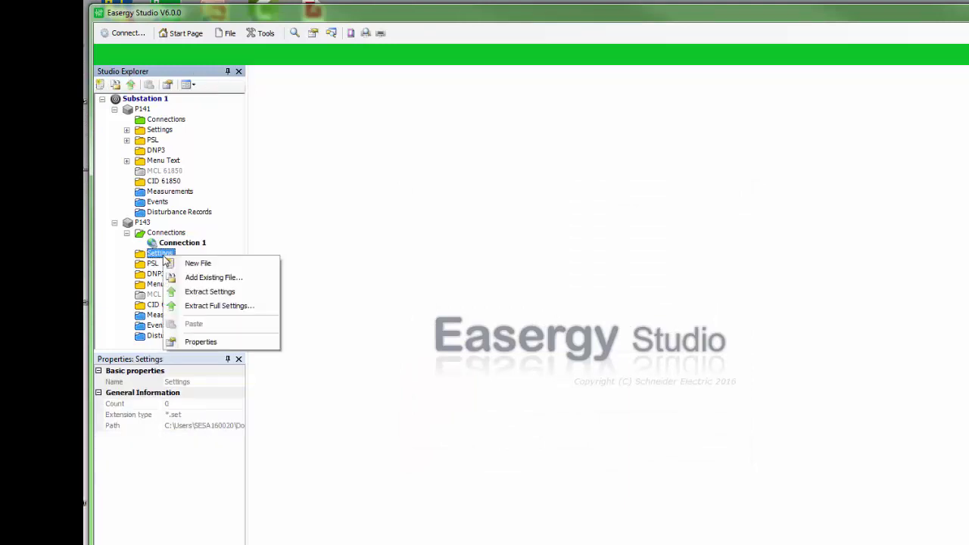
pyautogui.click(211, 295)
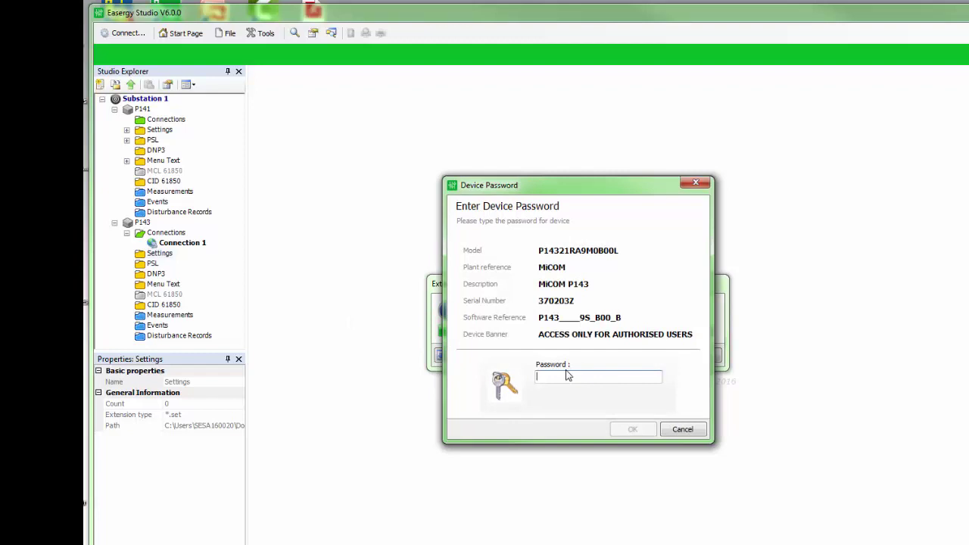
pyautogui.write('AA')
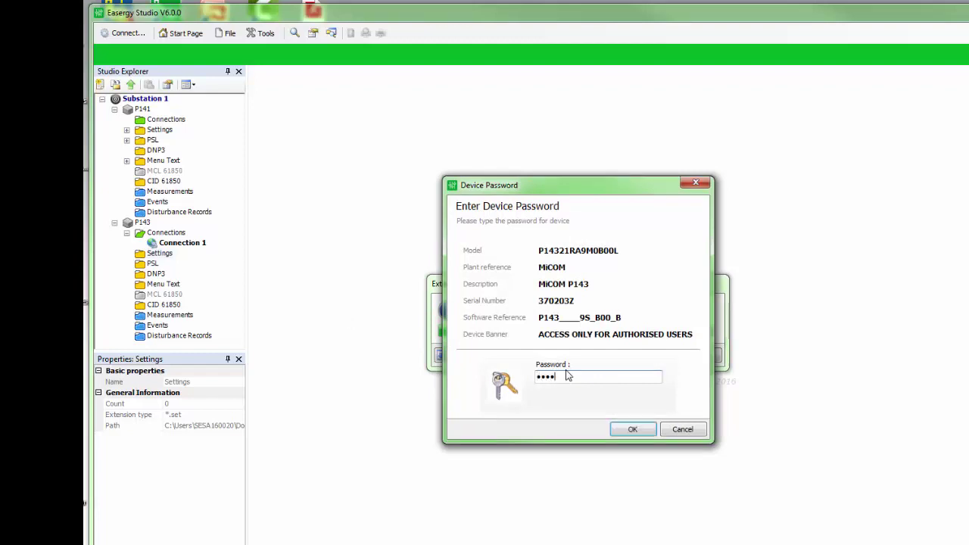
pyautogui.click(632, 429)
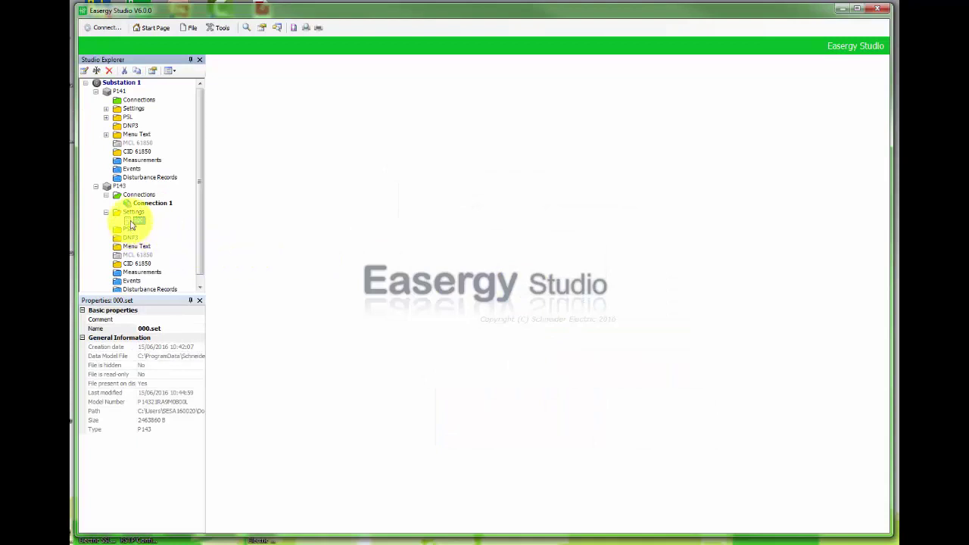
# Open the 000 settings file and expand, then collapse, the SYSTEM DATA folder
pyautogui.doubleClick(132, 223)
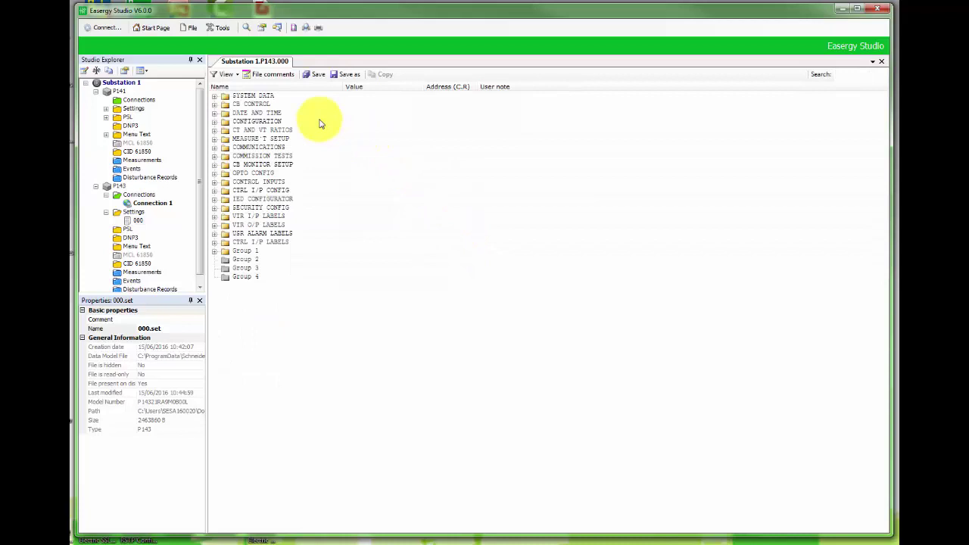
pyautogui.click(214, 97)
pyautogui.click(215, 97)
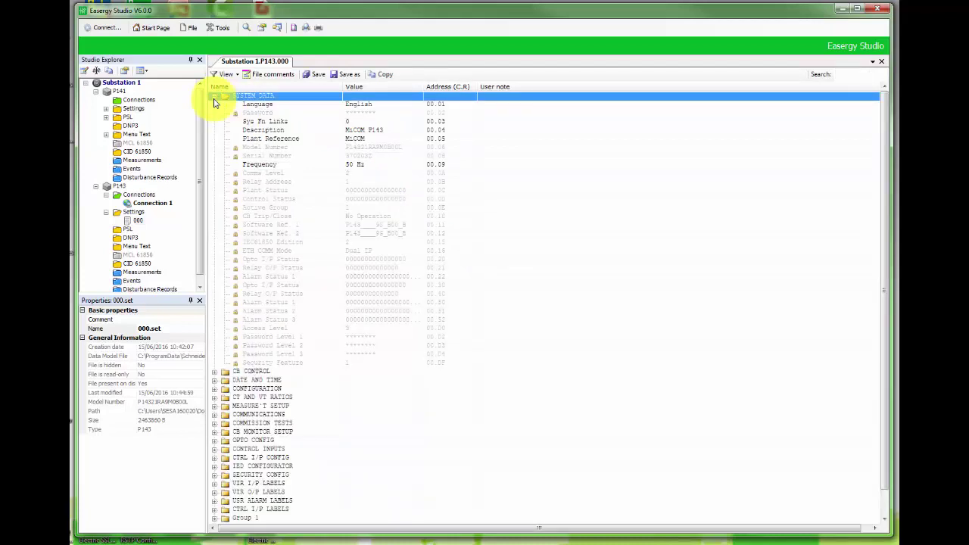
pyautogui.click(214, 97)
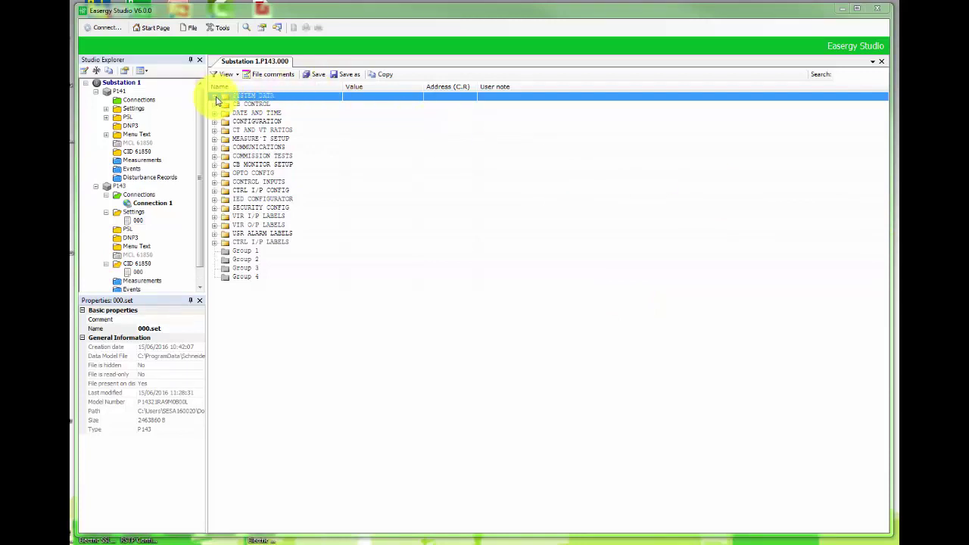
# Edit SYSTEM DATA's Plant Reference to 'Test station' and save the 000 file
pyautogui.click(215, 97)
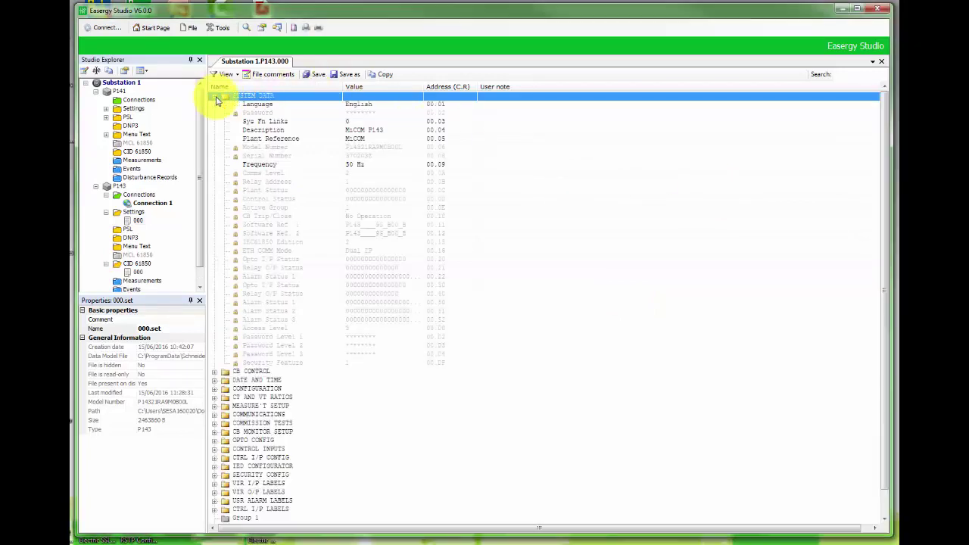
pyautogui.click(355, 140)
pyautogui.rightClick(356, 140)
pyautogui.click(378, 145)
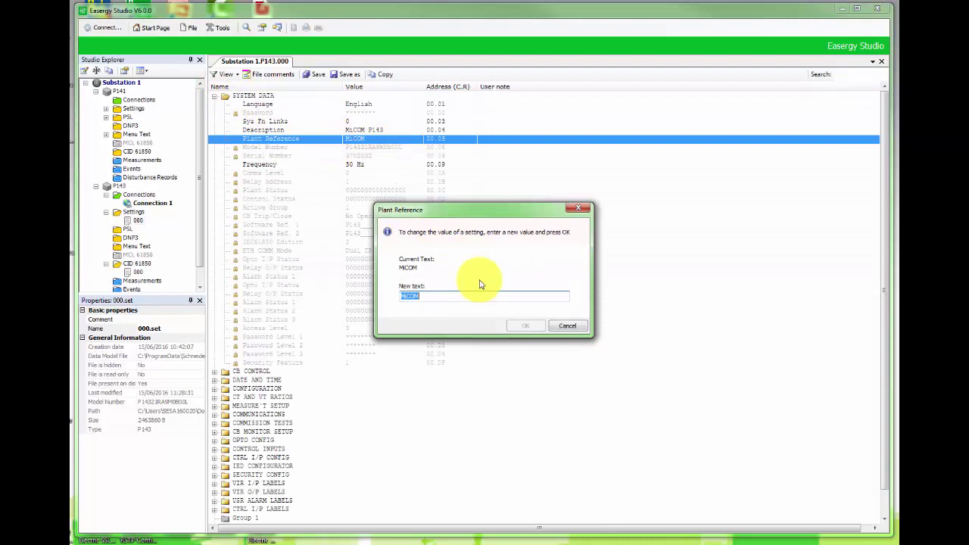
pyautogui.write('Test station')
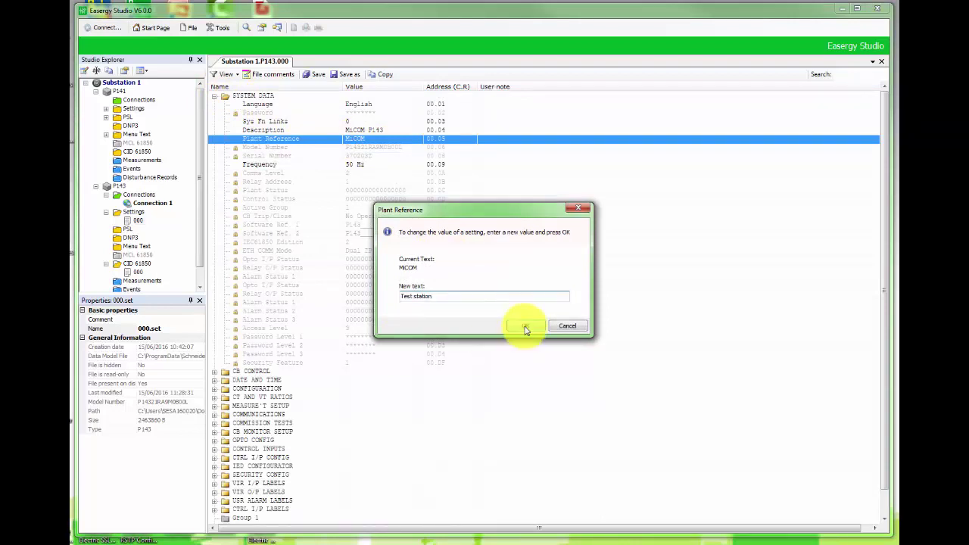
pyautogui.click(525, 326)
pyautogui.click(462, 216)
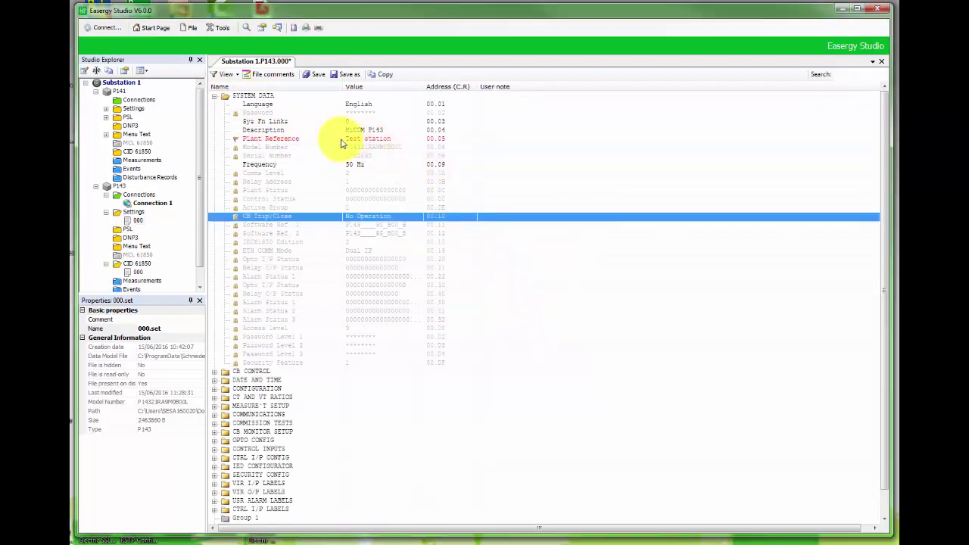
pyautogui.click(318, 76)
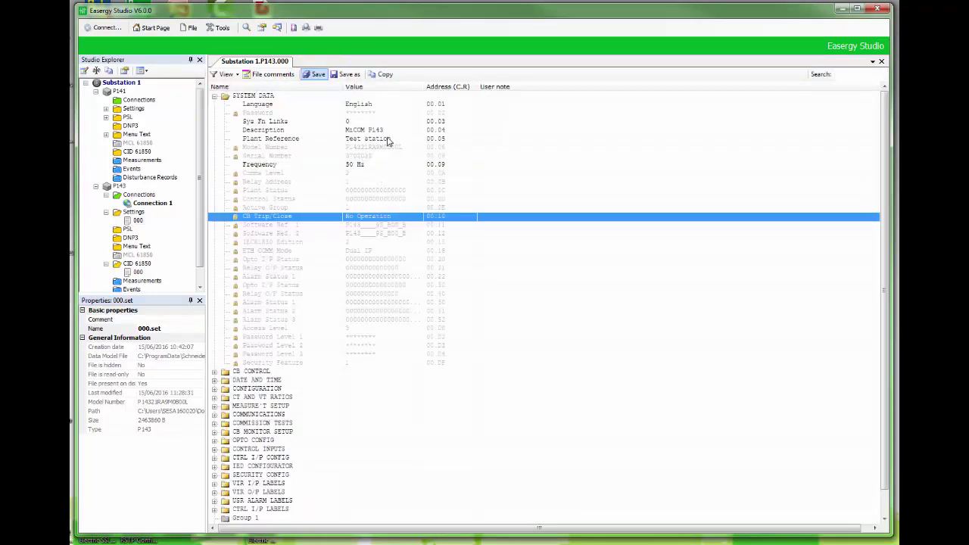
# Send Plant Reference 'Test station' to the P143 relay using the device password
pyautogui.rightClick(261, 96)
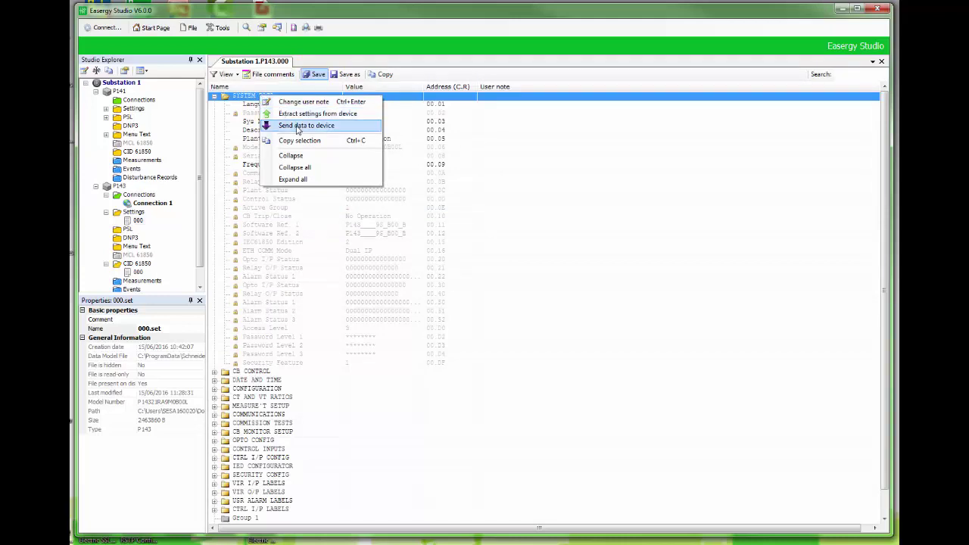
pyautogui.click(528, 184)
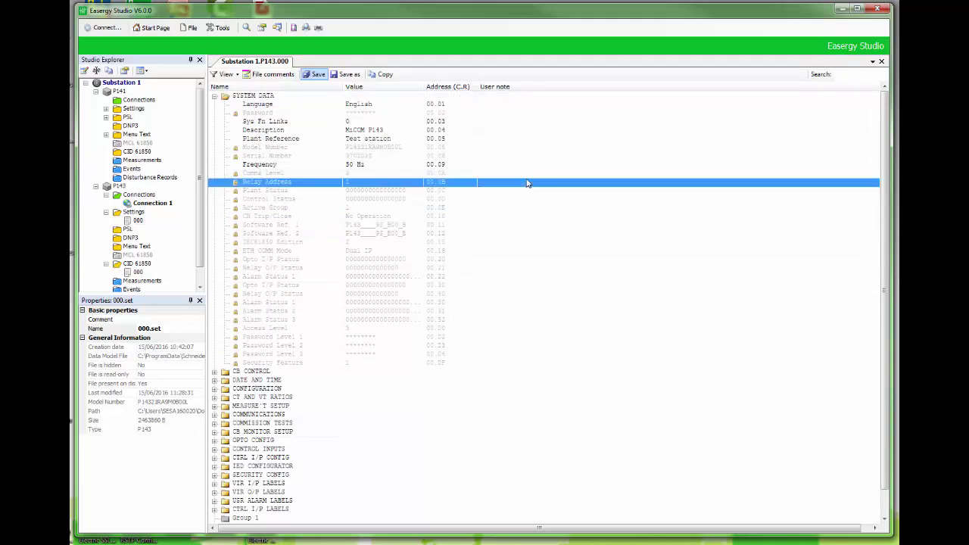
pyautogui.click(380, 141)
pyautogui.rightClick(380, 144)
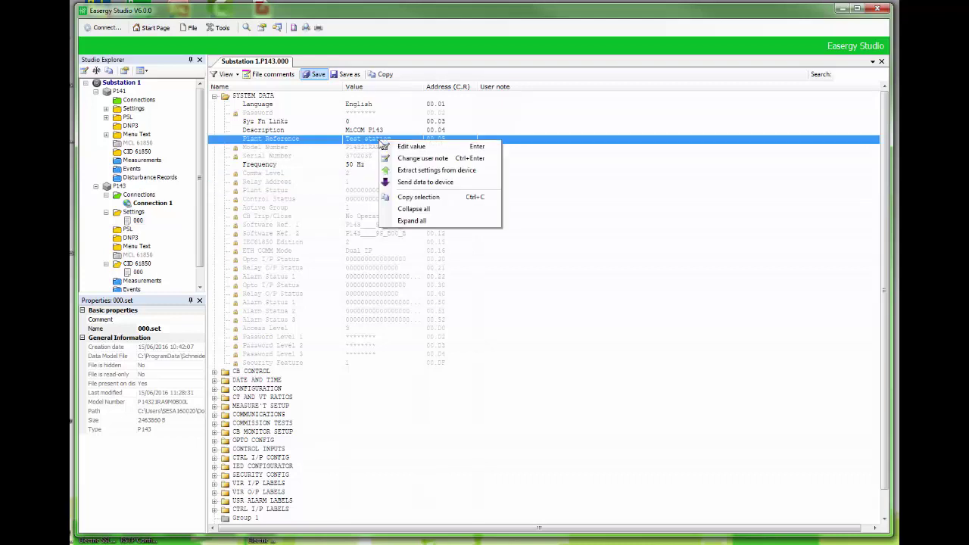
pyautogui.click(407, 183)
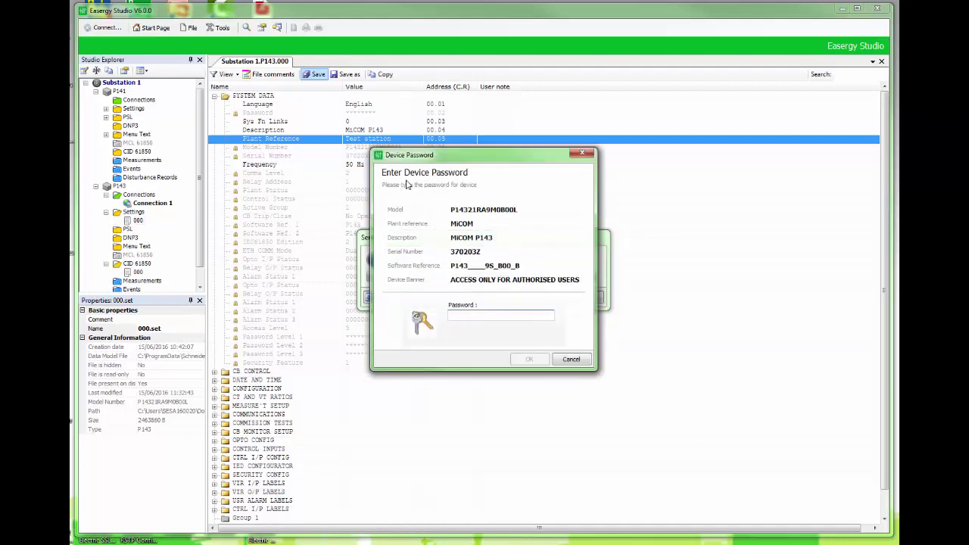
pyautogui.write('A')
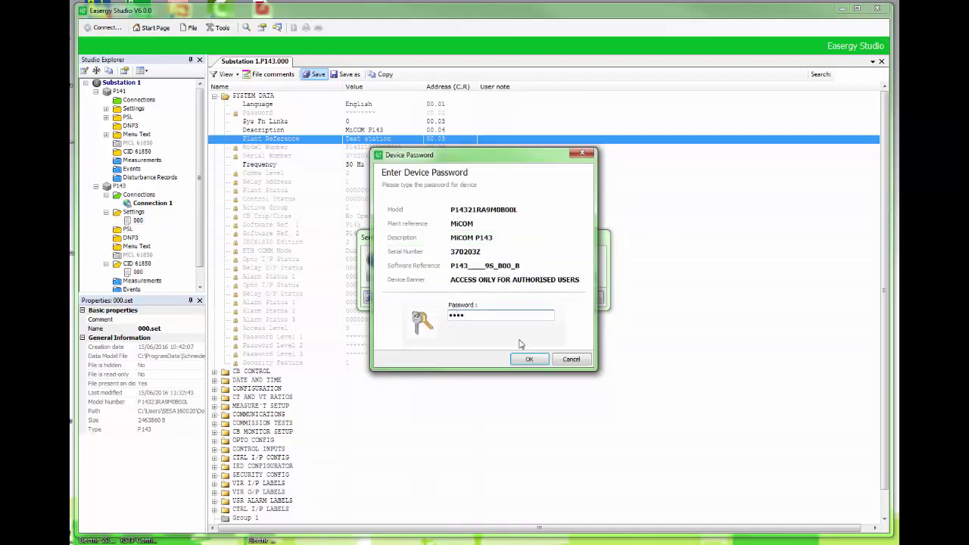
pyautogui.click(536, 359)
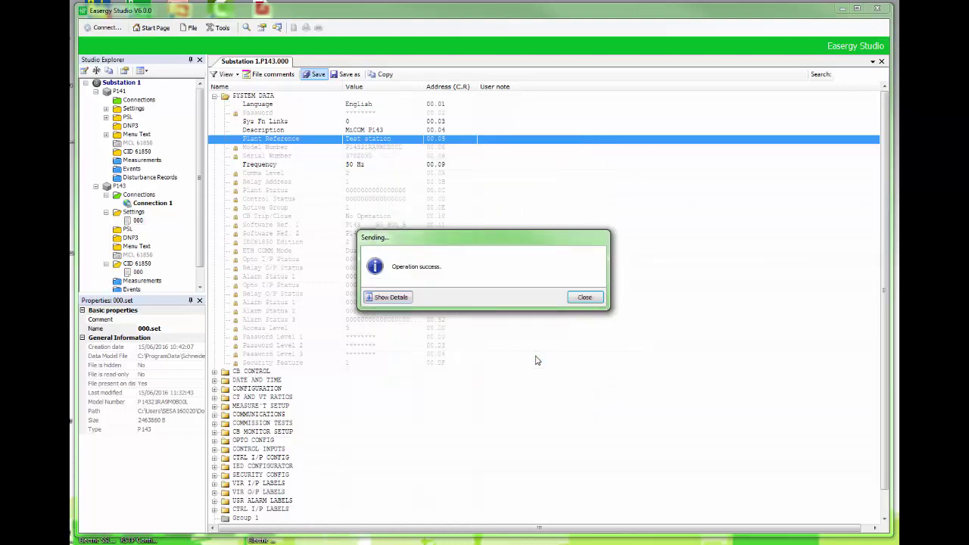
pyautogui.click(584, 298)
pyautogui.click(514, 235)
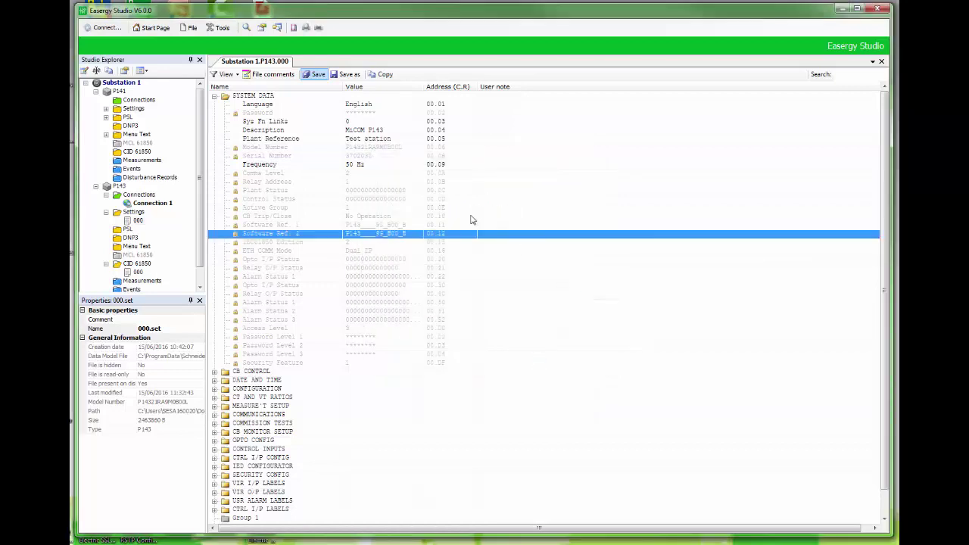
# Change the Plant Reference value in the 000 file to 'AAAA'
pyautogui.click(382, 142)
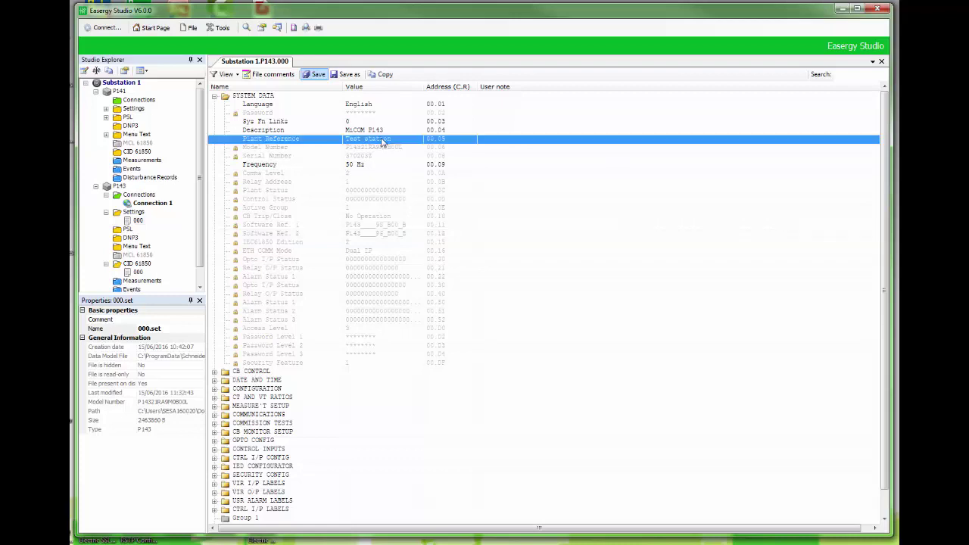
pyautogui.rightClick(384, 143)
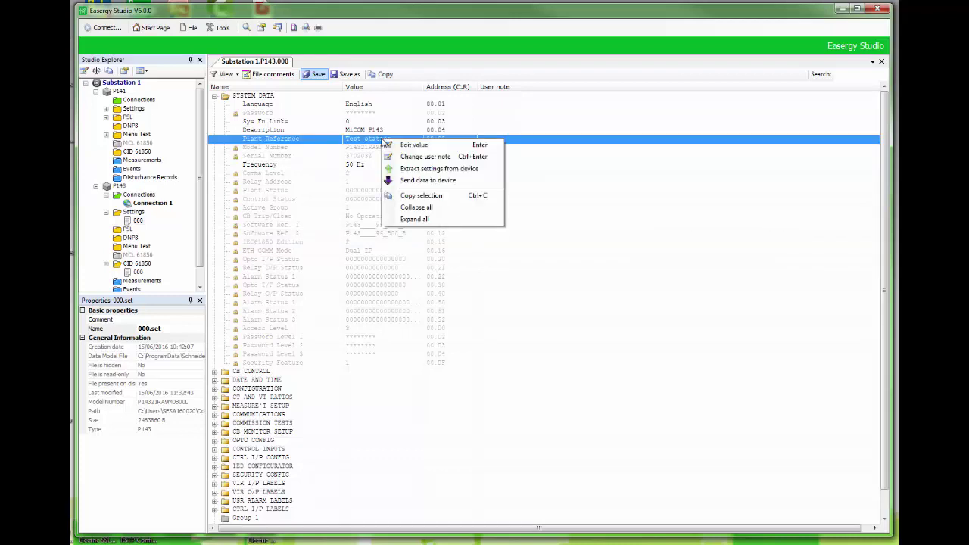
pyautogui.click(414, 145)
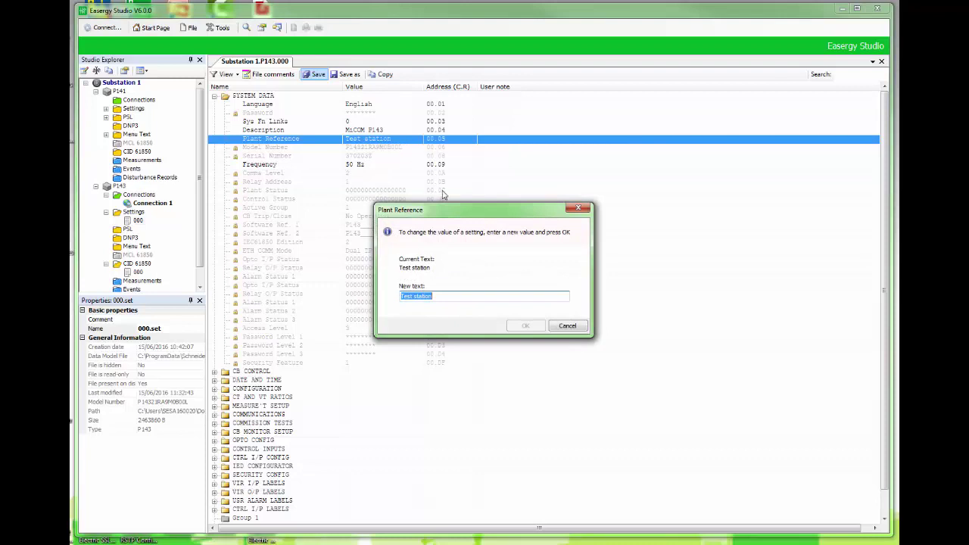
pyautogui.write('AAAA')
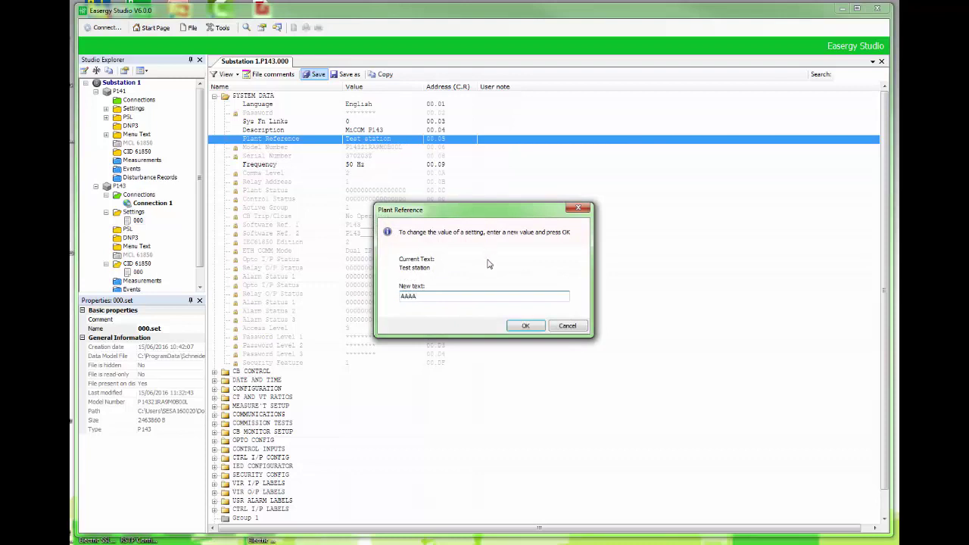
pyautogui.click(521, 326)
pyautogui.click(506, 269)
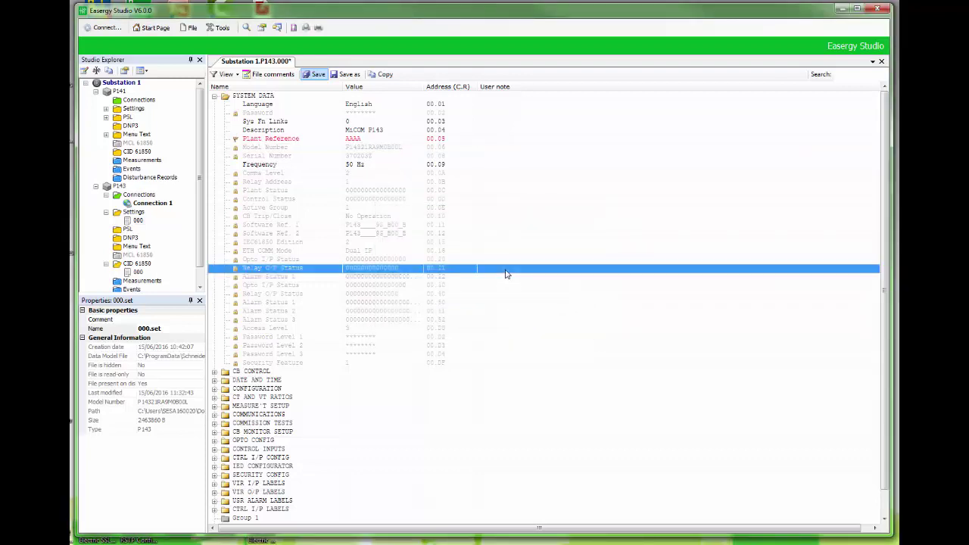
# Extract the Plant Reference setting back from the relay
pyautogui.click(362, 142)
pyautogui.rightClick(363, 142)
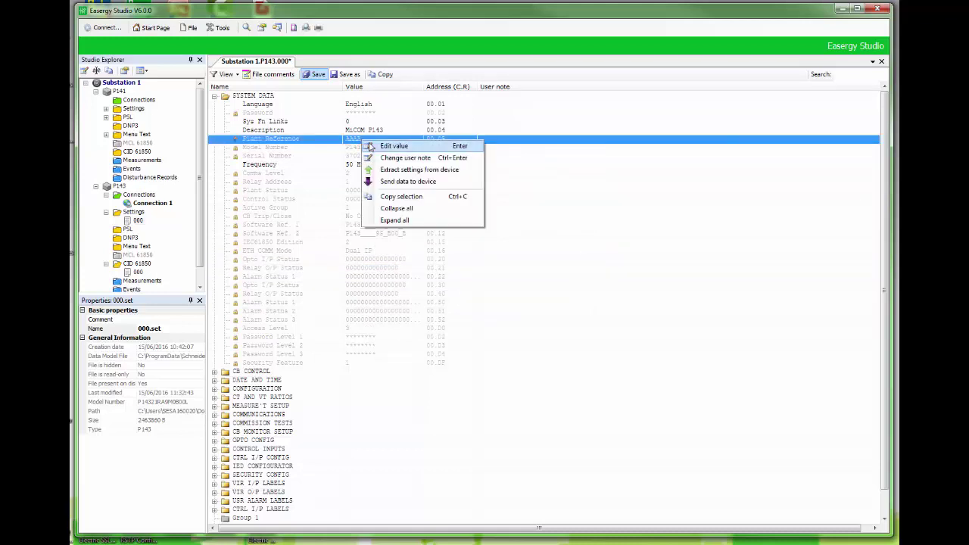
pyautogui.click(401, 169)
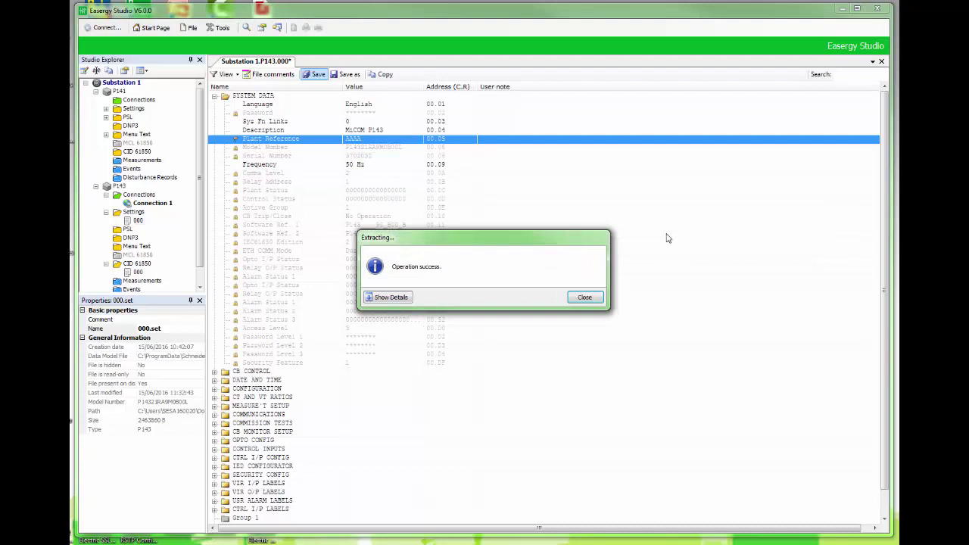
# Dismiss the extraction result and save the 000 file with Plant Reference 'Test station'
pyautogui.click(585, 297)
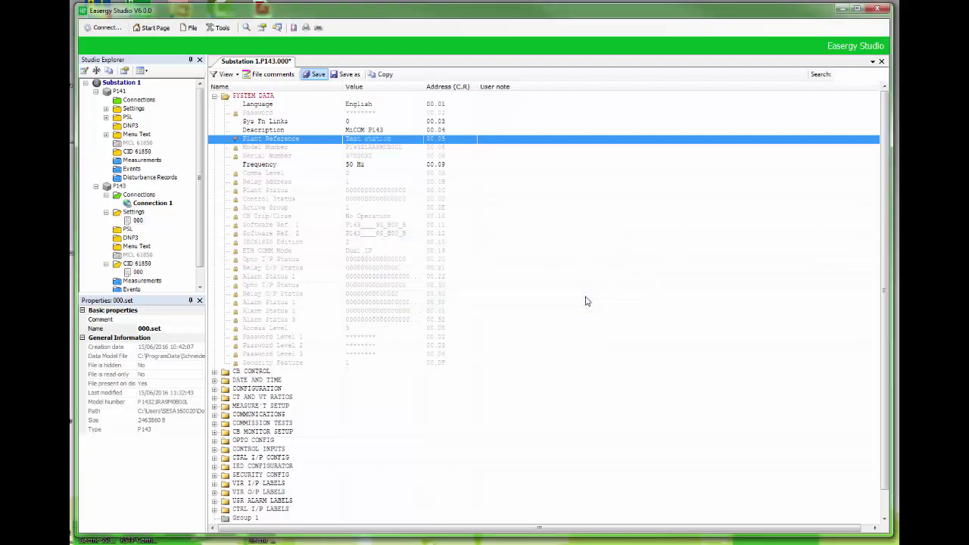
pyautogui.click(541, 264)
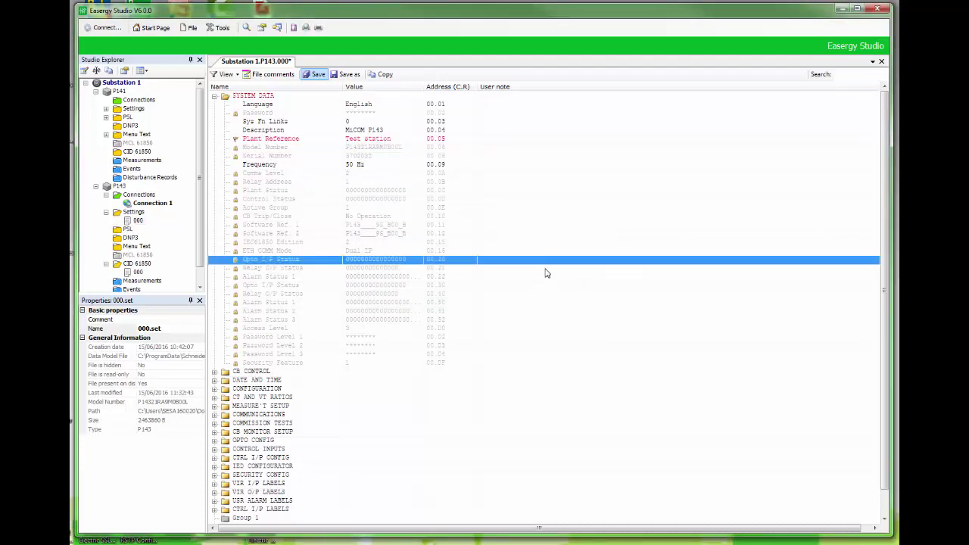
pyautogui.click(316, 75)
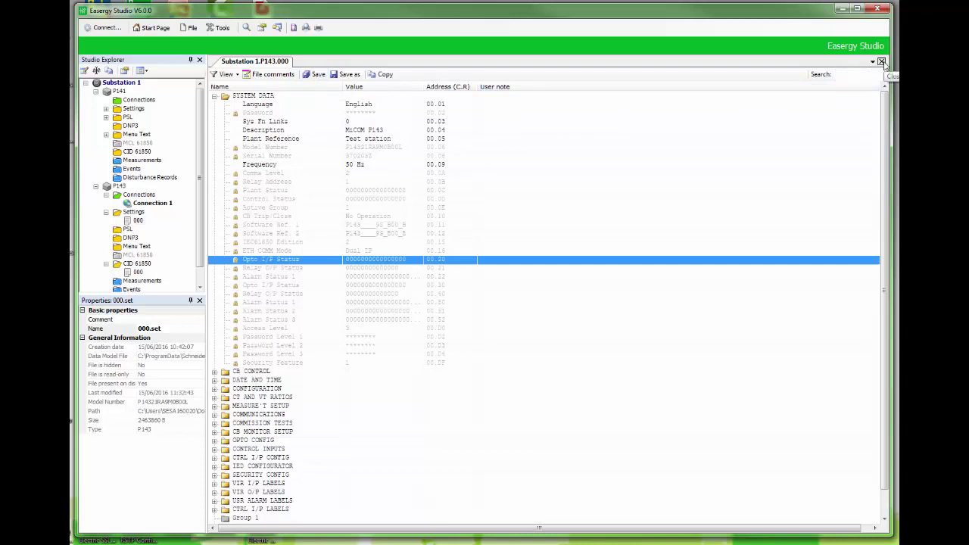
# Close the settings tab and send 000.set to the P143 relay
pyautogui.click(882, 62)
pyautogui.rightClick(119, 186)
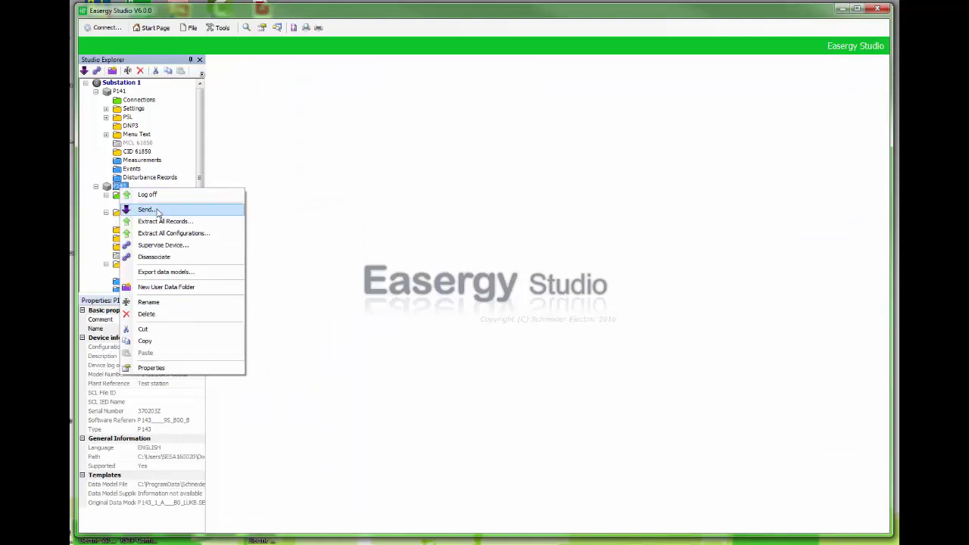
pyautogui.click(152, 210)
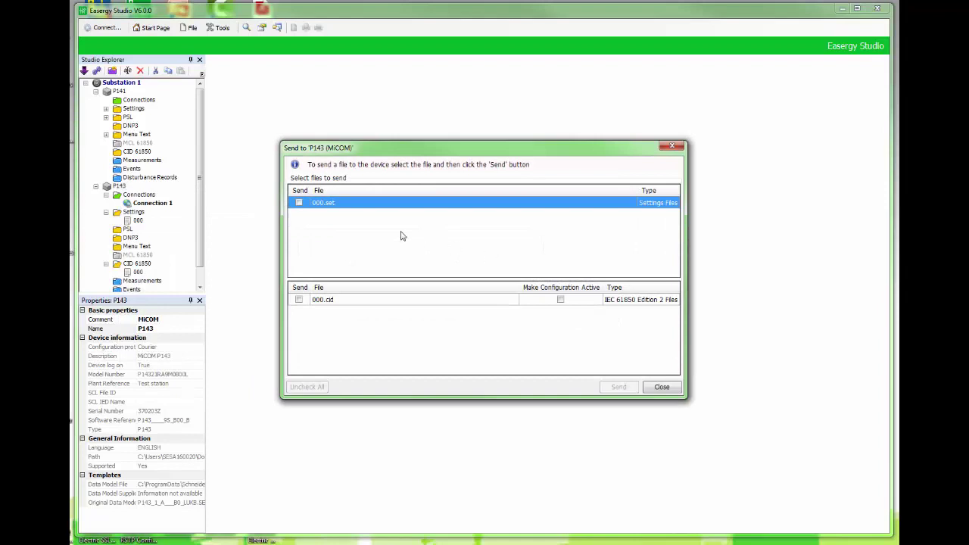
pyautogui.click(298, 203)
pyautogui.click(619, 387)
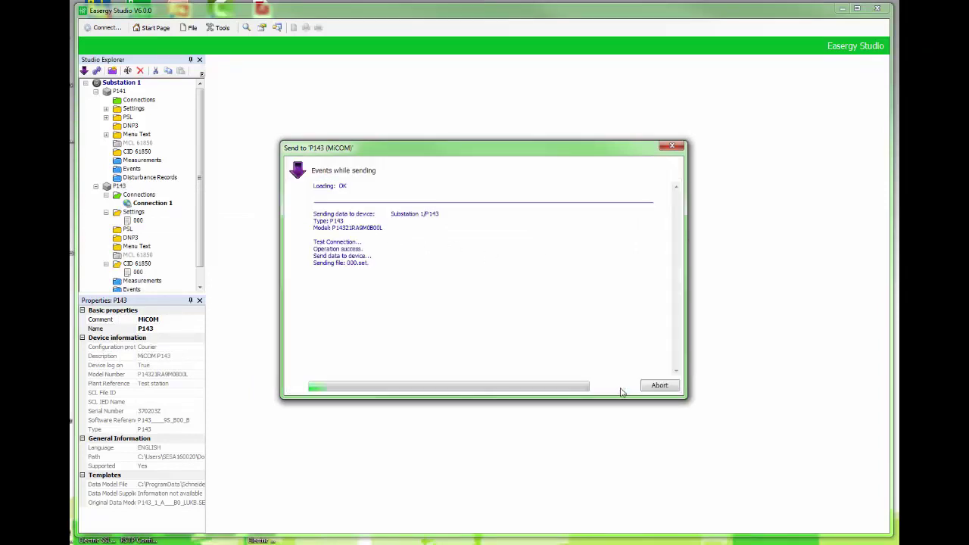